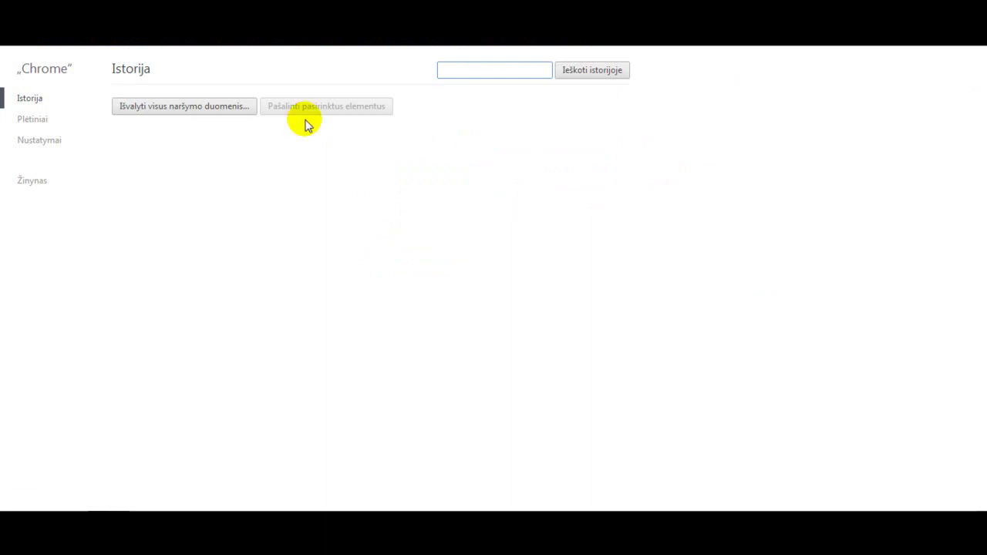
# Open Clear browsing data from the History page's 'Išvalyti visus naršymo duomenis...' link.
pyautogui.click(185, 106)
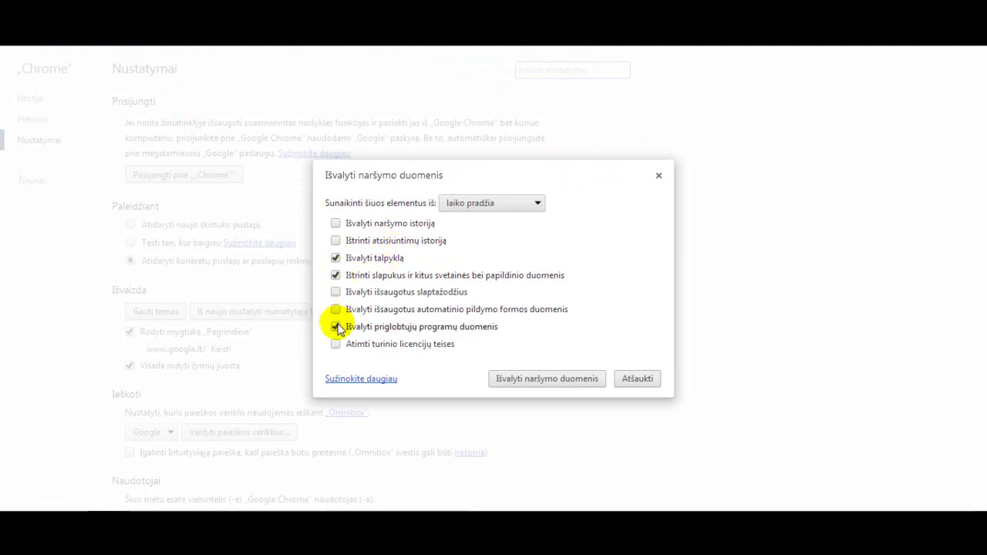
pyautogui.click(490, 207)
pyautogui.click(491, 207)
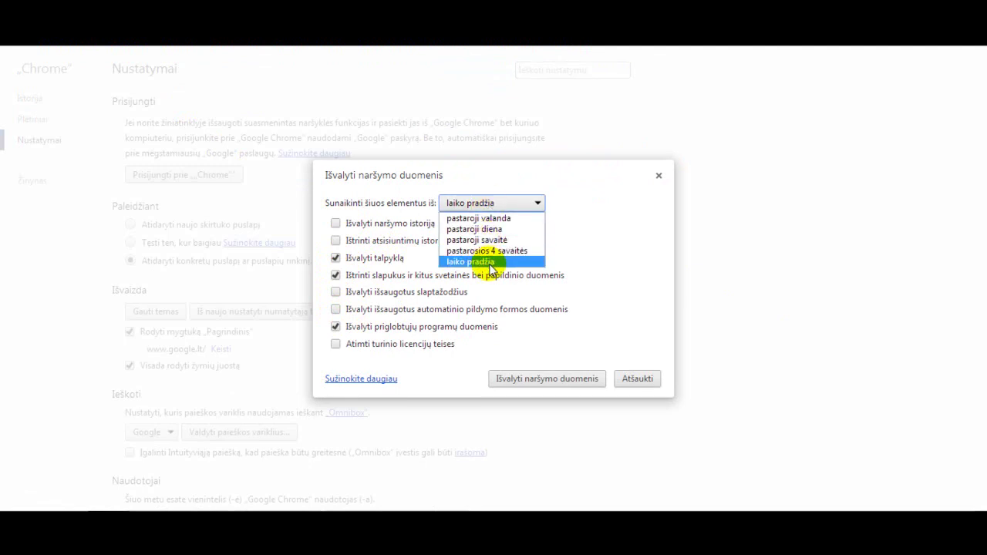
pyautogui.click(609, 280)
pyautogui.click(541, 379)
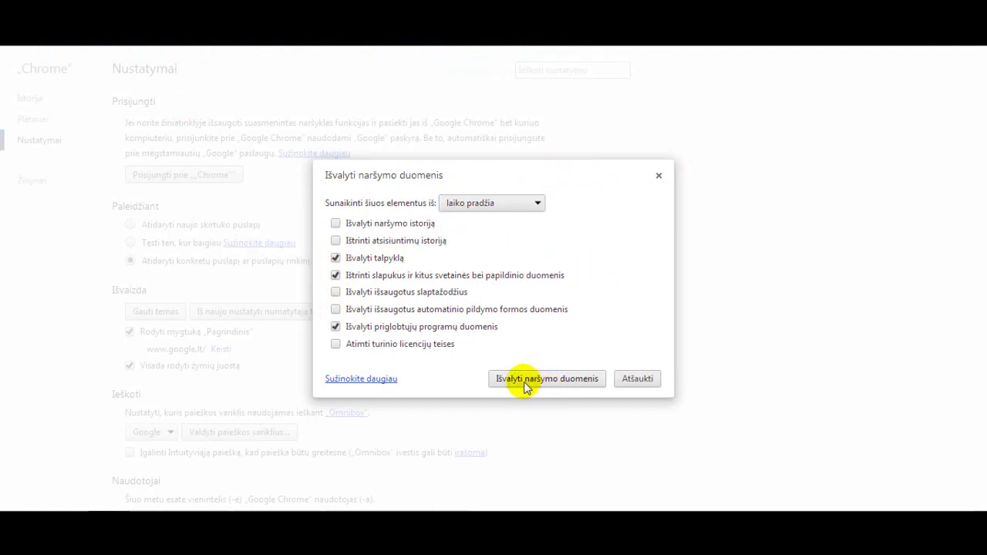
# Start clearing cache, cookies and hosted app data from the beginning of time.
pyautogui.click(538, 382)
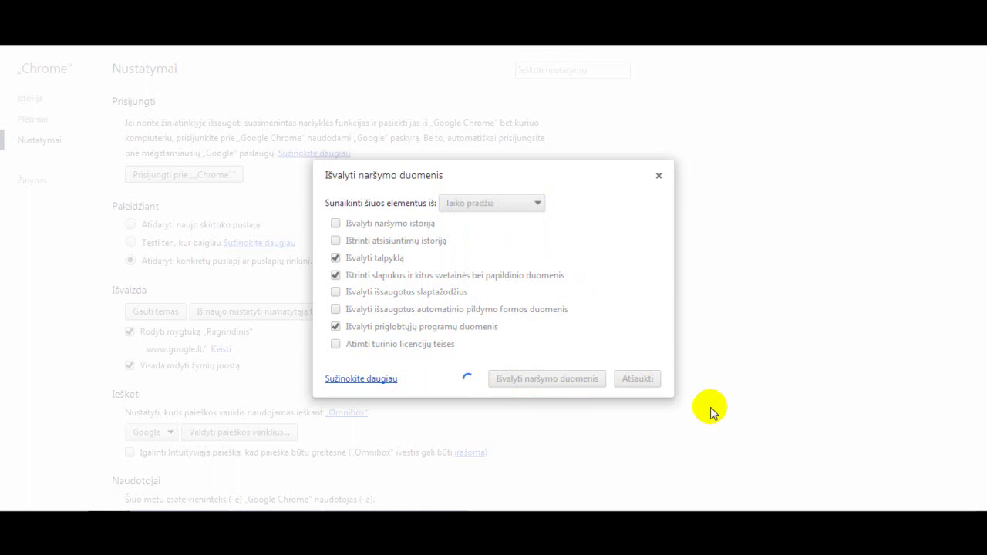